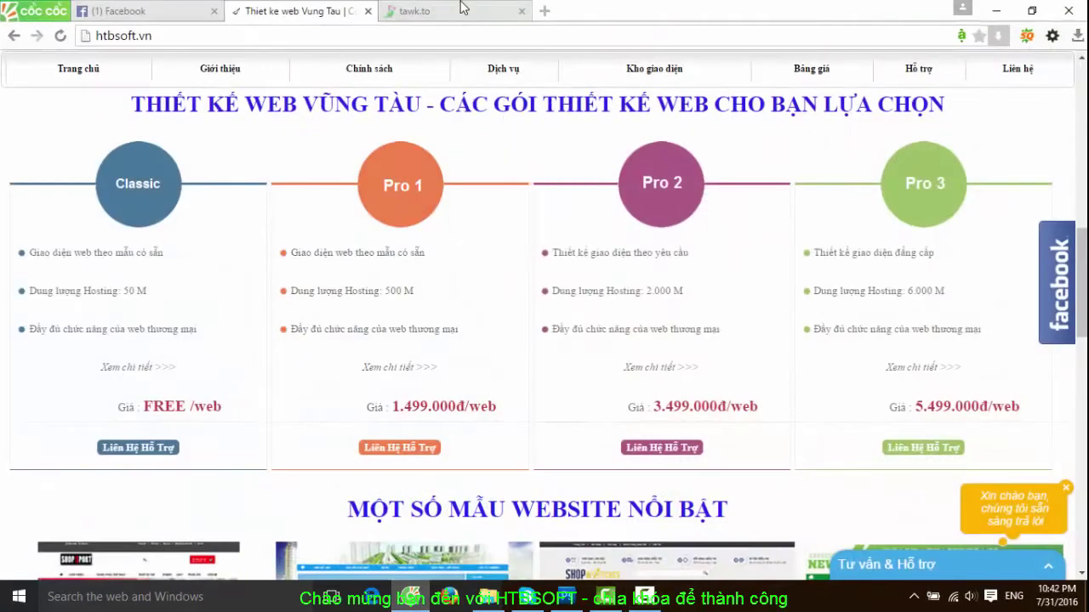
Search Google for 'logo png' in a new Cốc Cốc browser tab.
left_click(464, 8)
left_click(545, 11)
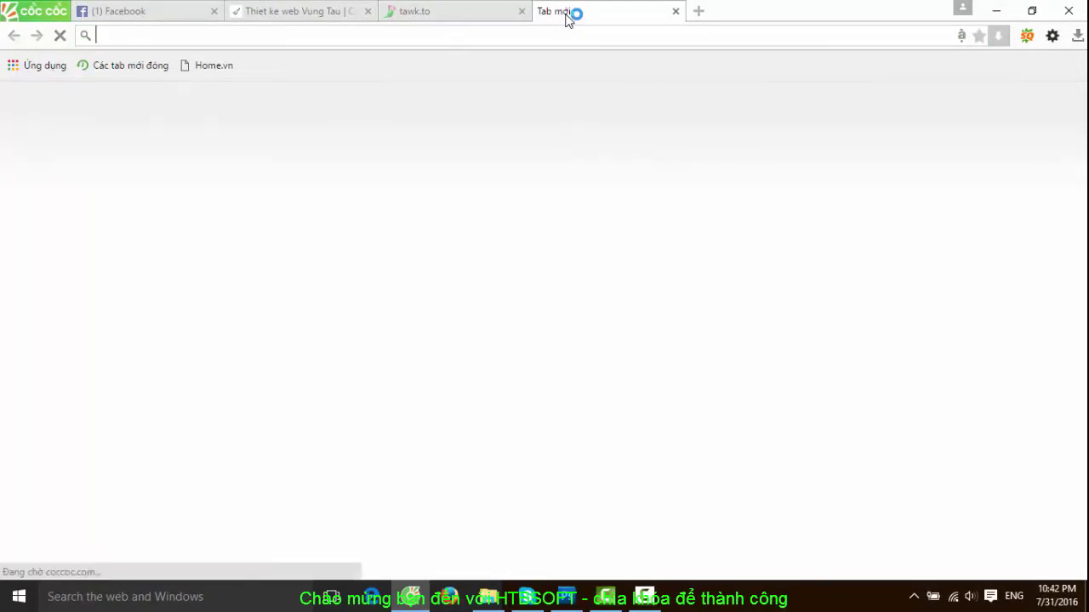
type("logo")
key("BackSpace")
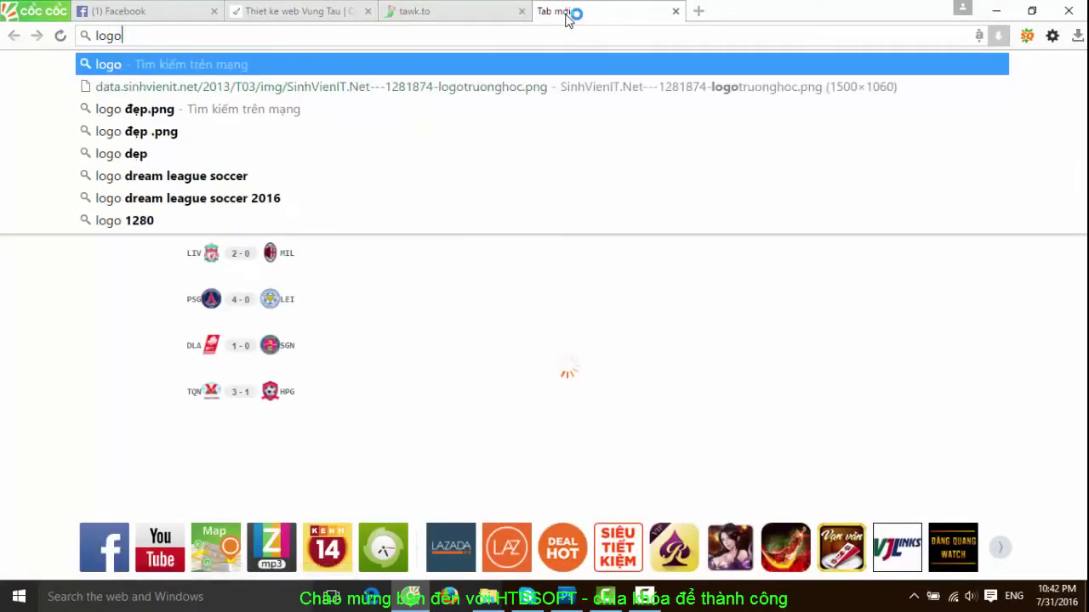
type("p")
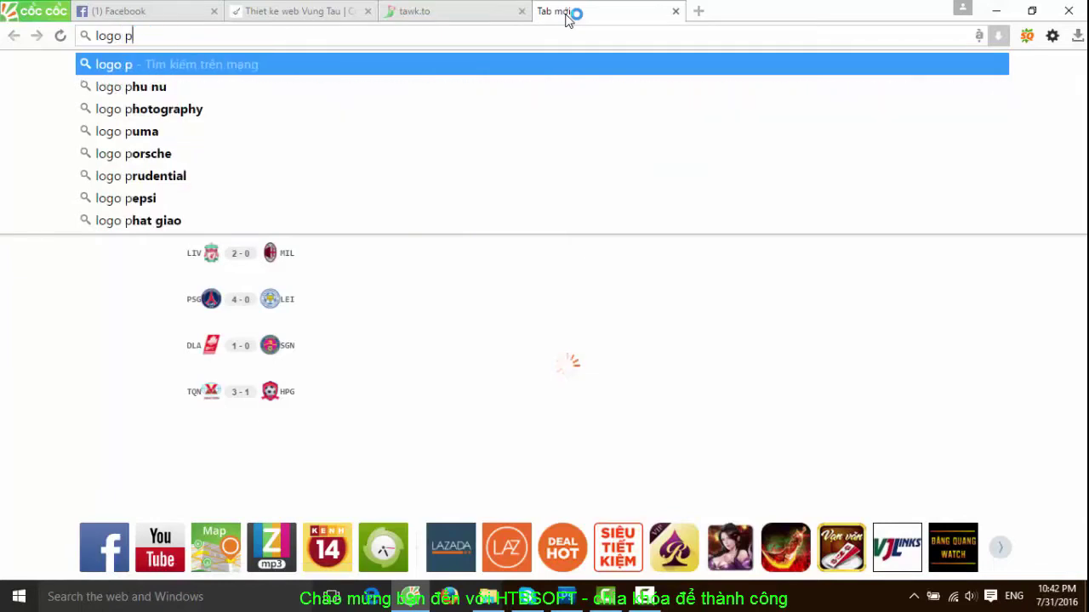
type("ng")
key("Return")
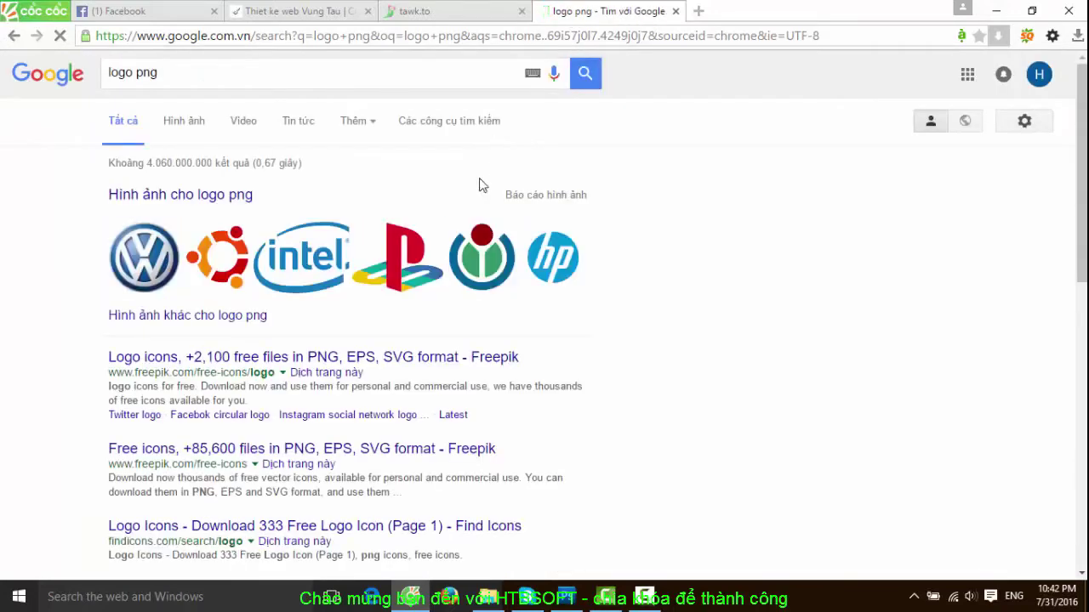
Download the Volkswagen logo from Google Images to the Desktop as car_logo_PNG1667.png.
left_click(189, 128)
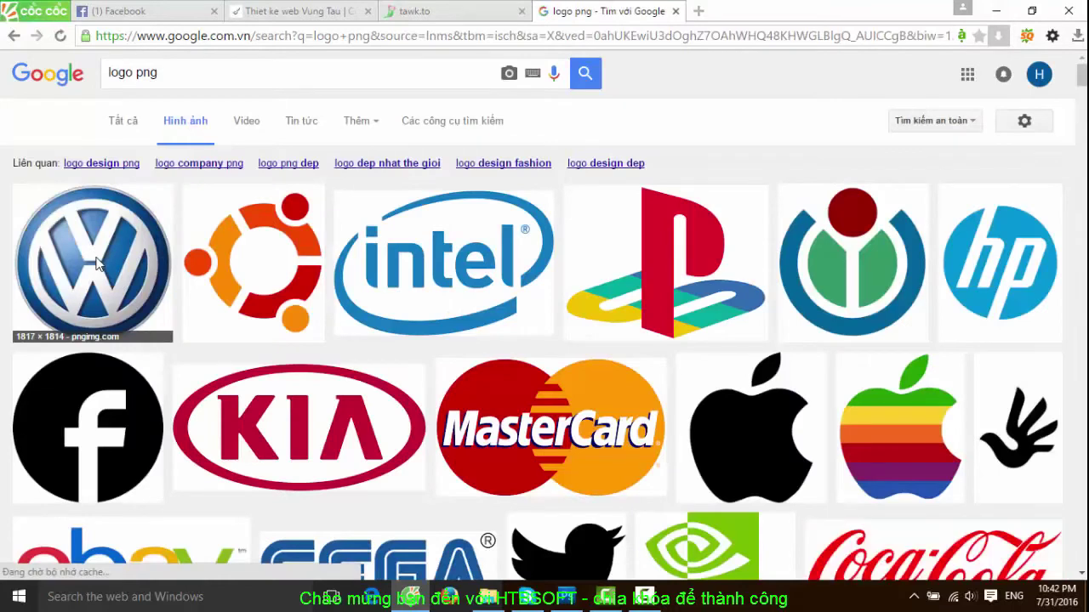
left_click(96, 265)
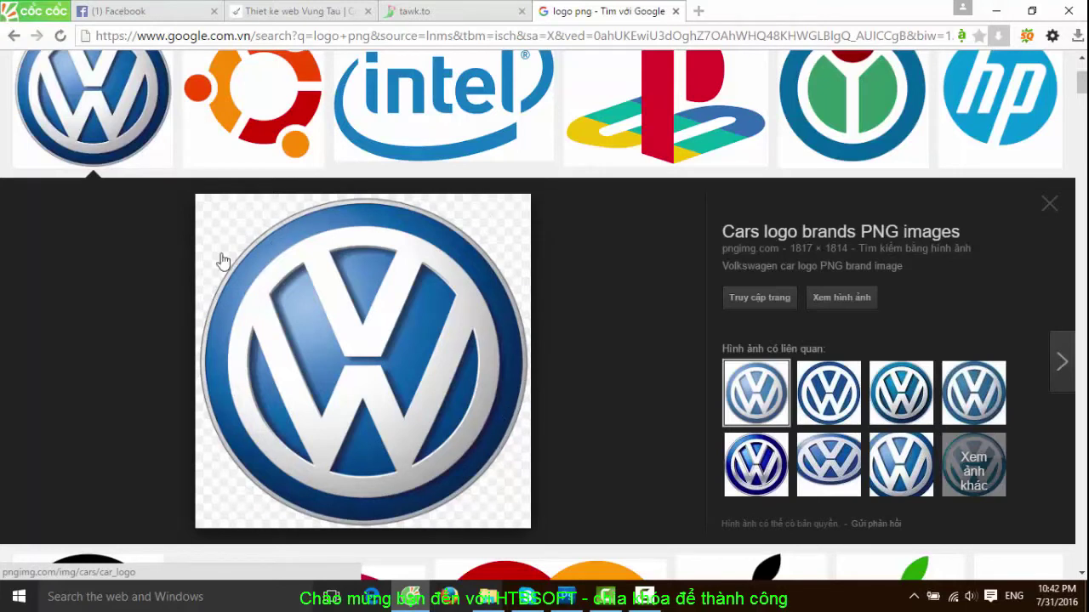
right_click(342, 279)
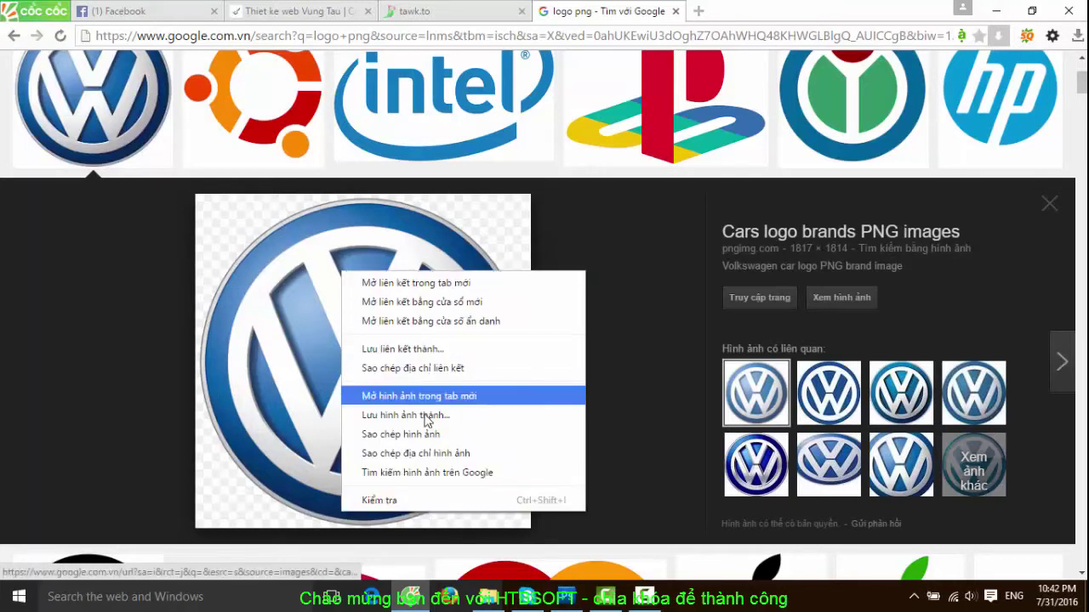
left_click(426, 414)
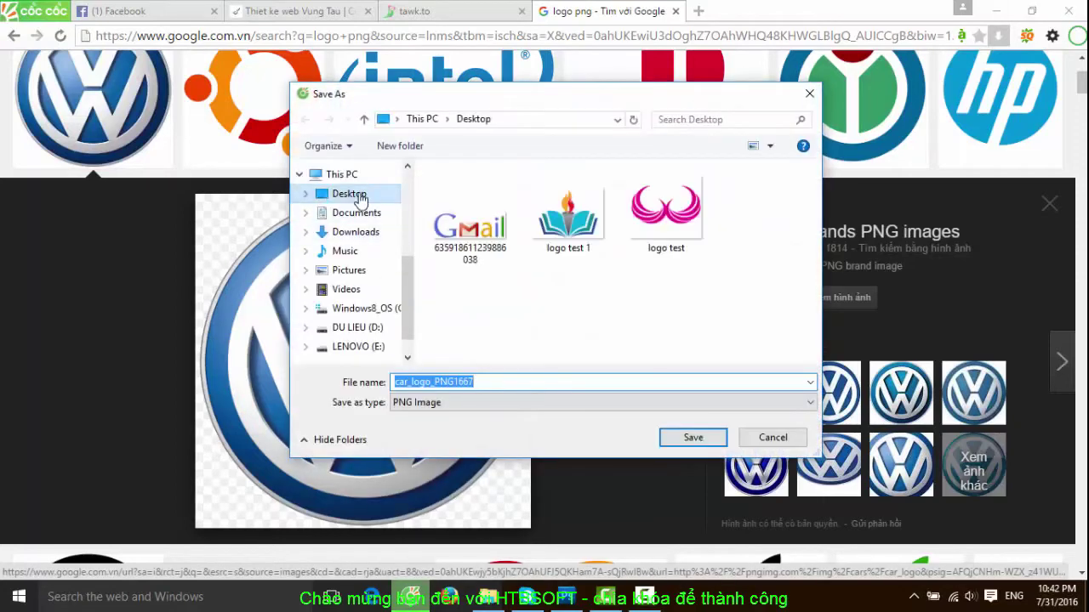
left_click(360, 198)
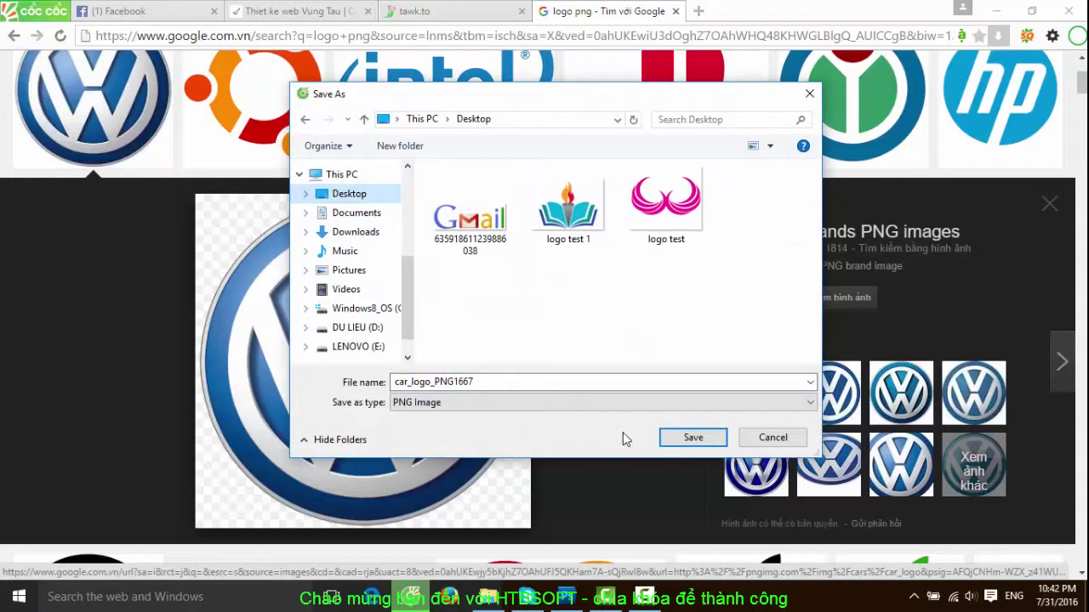
left_click(693, 439)
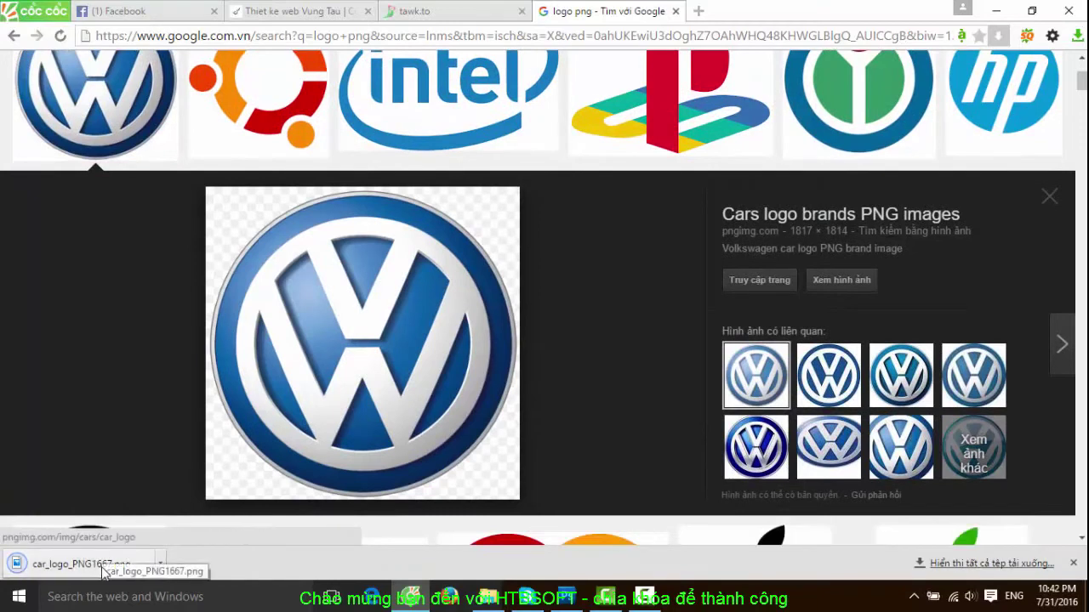
left_click(162, 566)
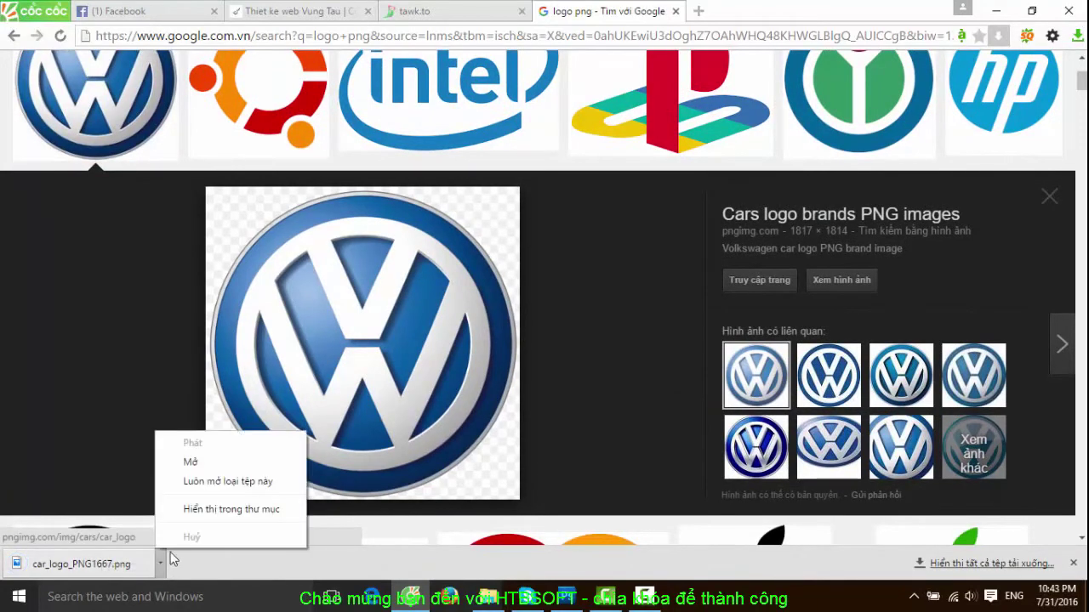
left_click(191, 466)
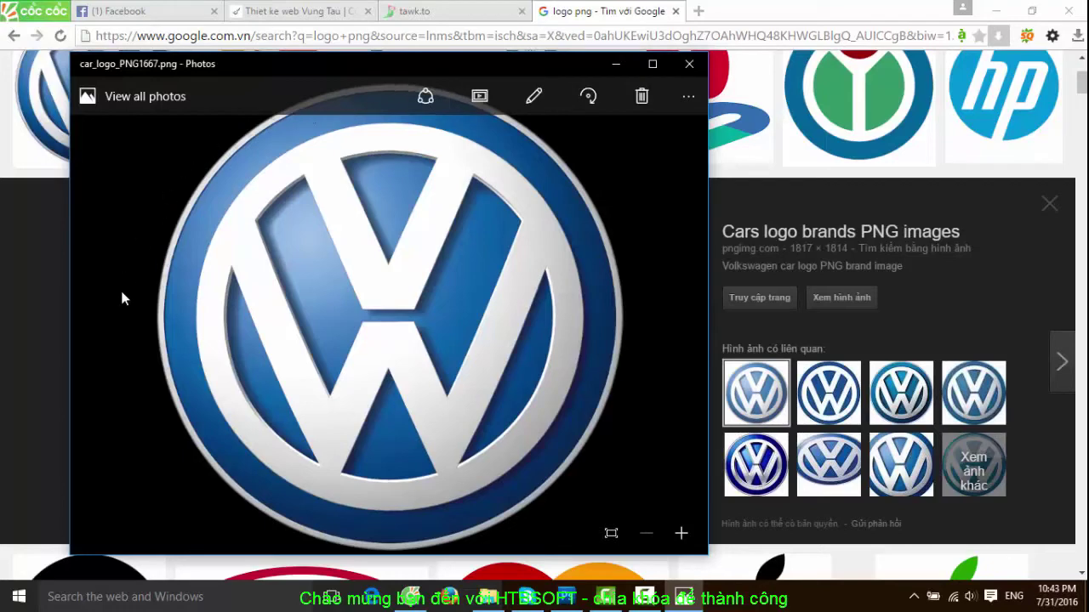
left_click_drag(429, 61, 876, 11)
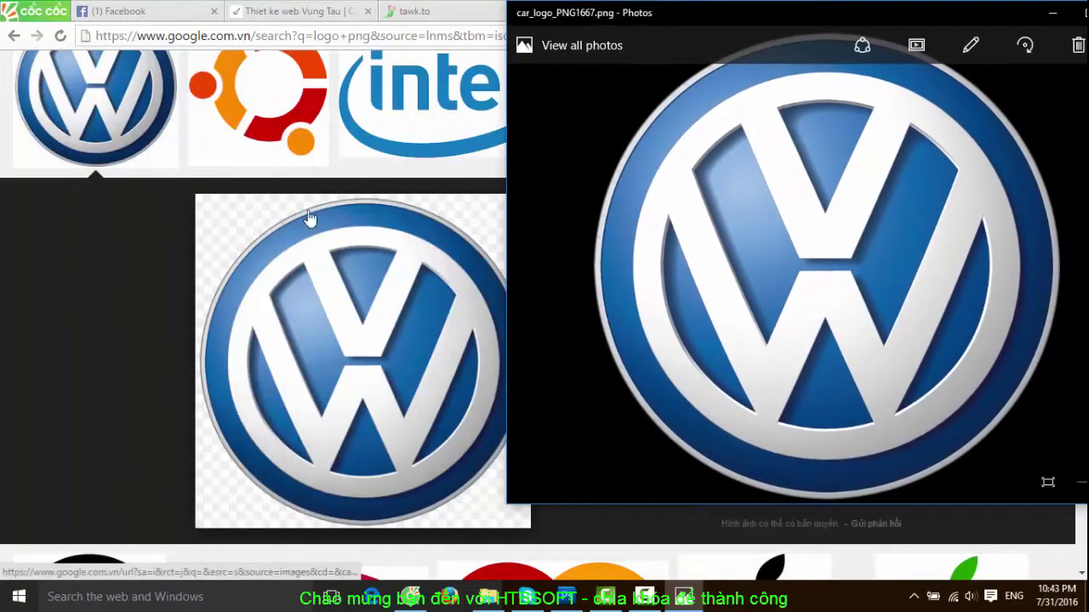
left_click_drag(721, 19, 425, 45)
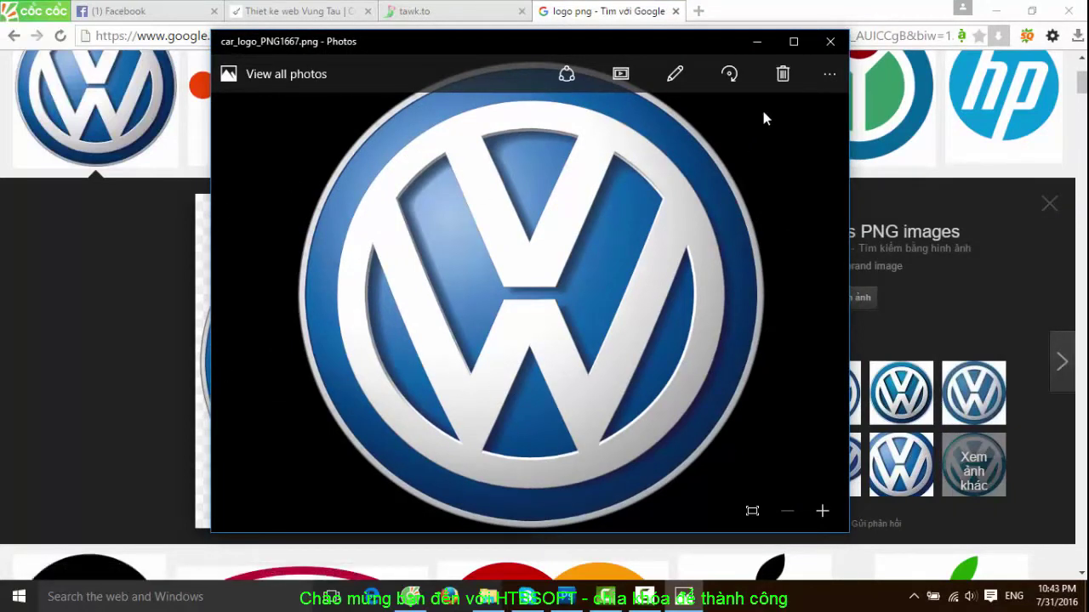
left_click(829, 43)
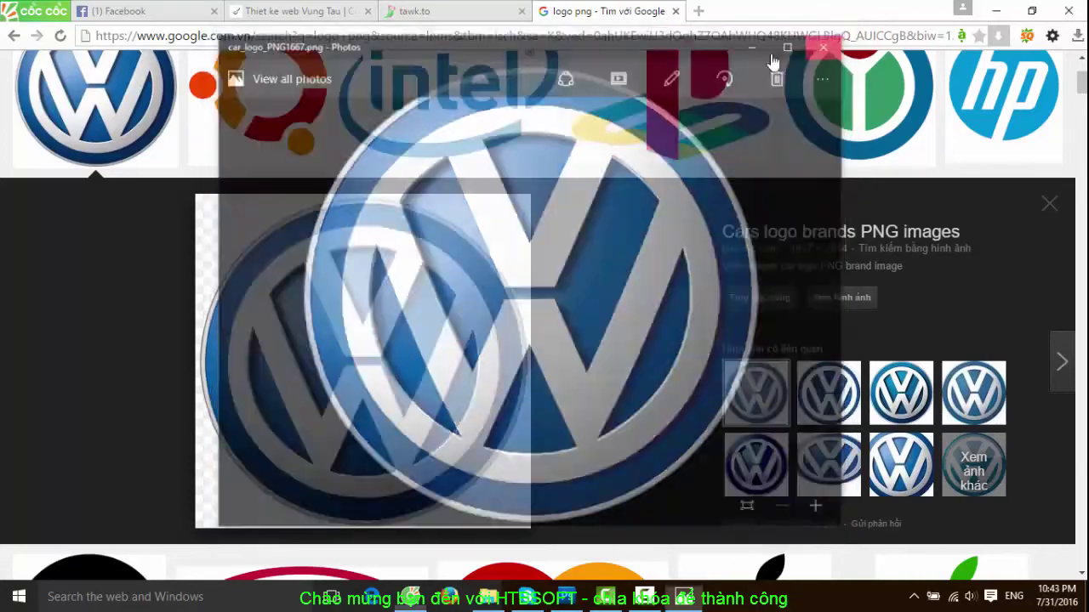
Open car_logo_PNG1667.png from the Desktop as a new Photoshop document.
left_click(566, 598)
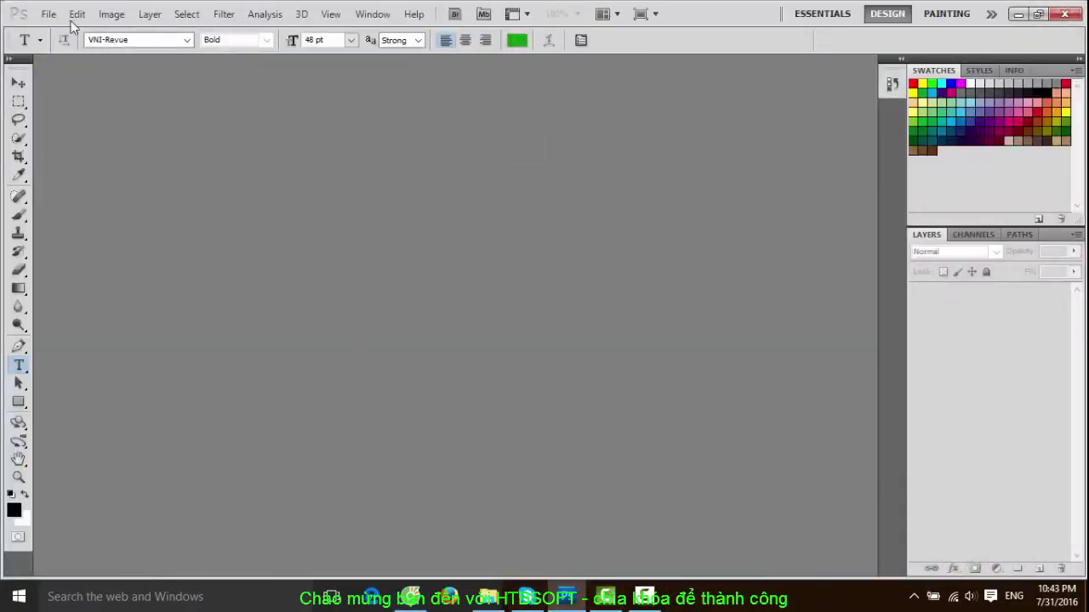
left_click(48, 14)
left_click(48, 44)
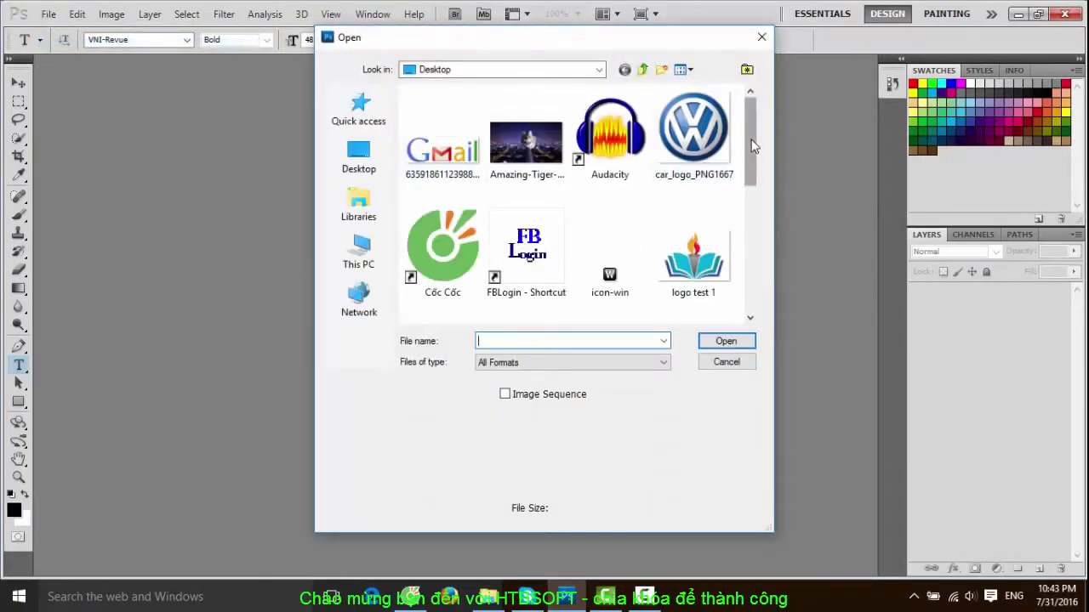
scroll(747, 138, "down", 1)
scroll(748, 139, "up", 1)
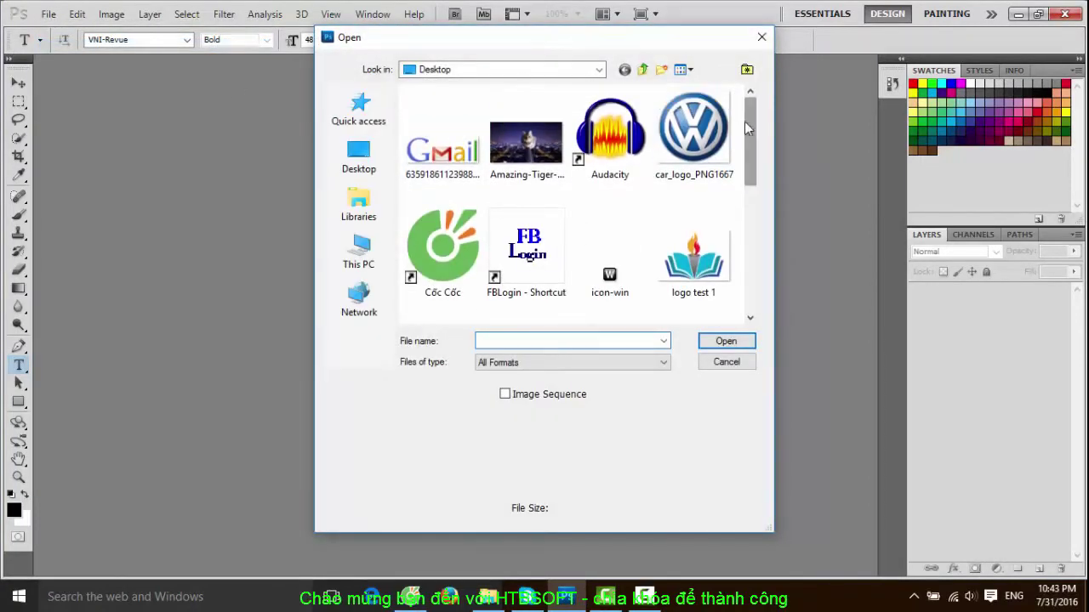
left_click(694, 132)
left_click(725, 341)
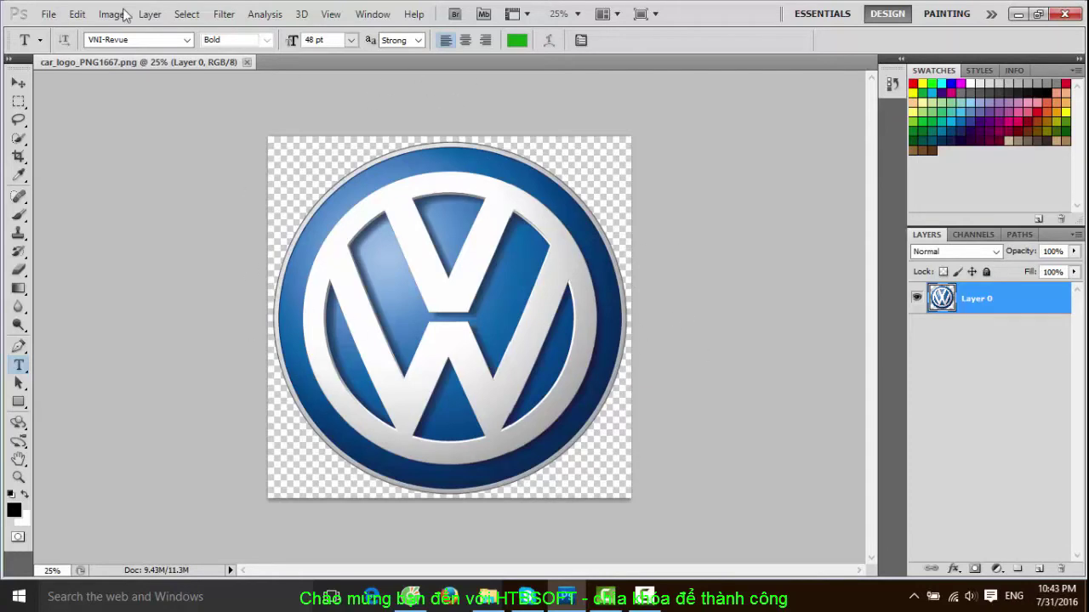
Open logo test 1.png as a second document and make it the active one.
left_click(48, 14)
left_click(52, 44)
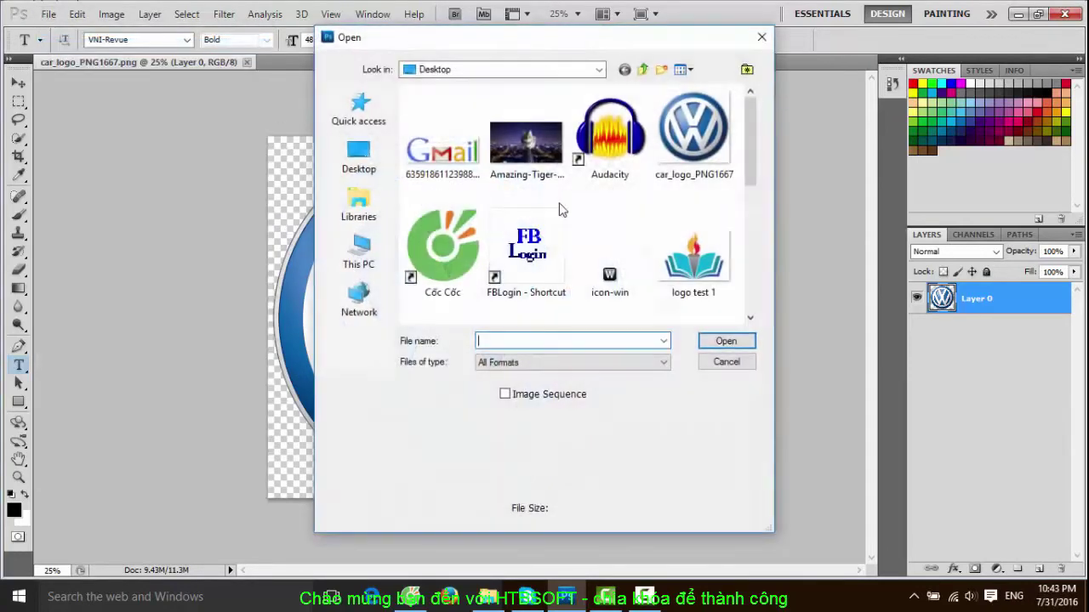
left_click(693, 289)
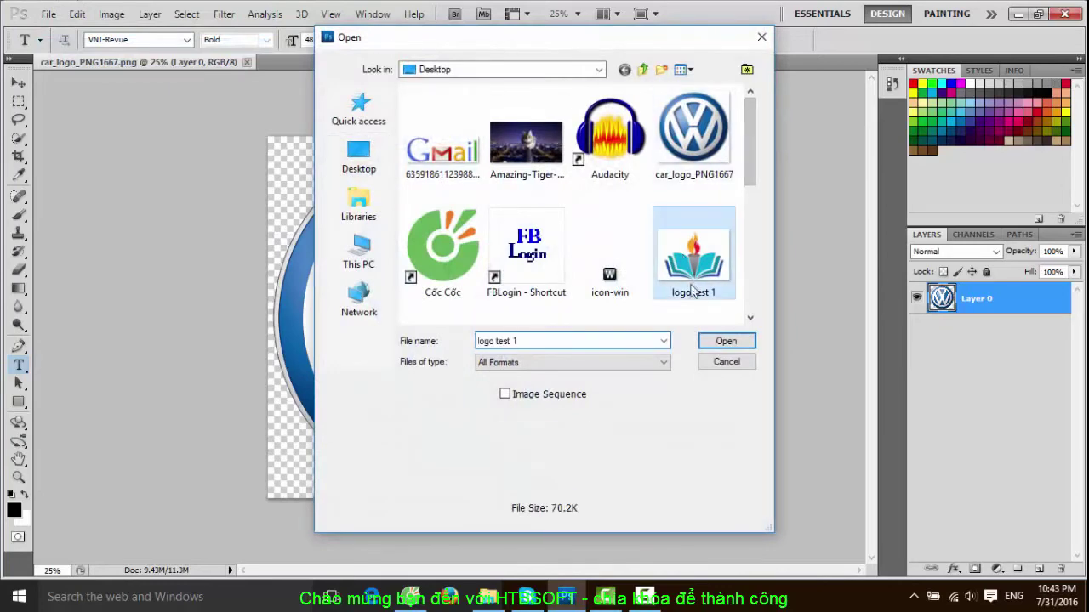
left_click(726, 341)
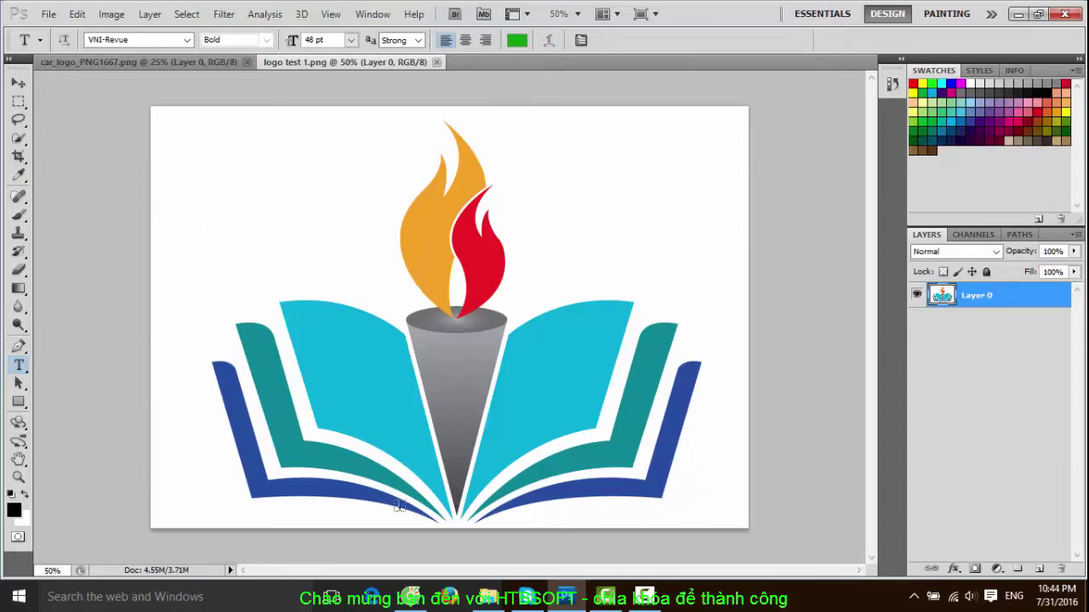
left_click(179, 71)
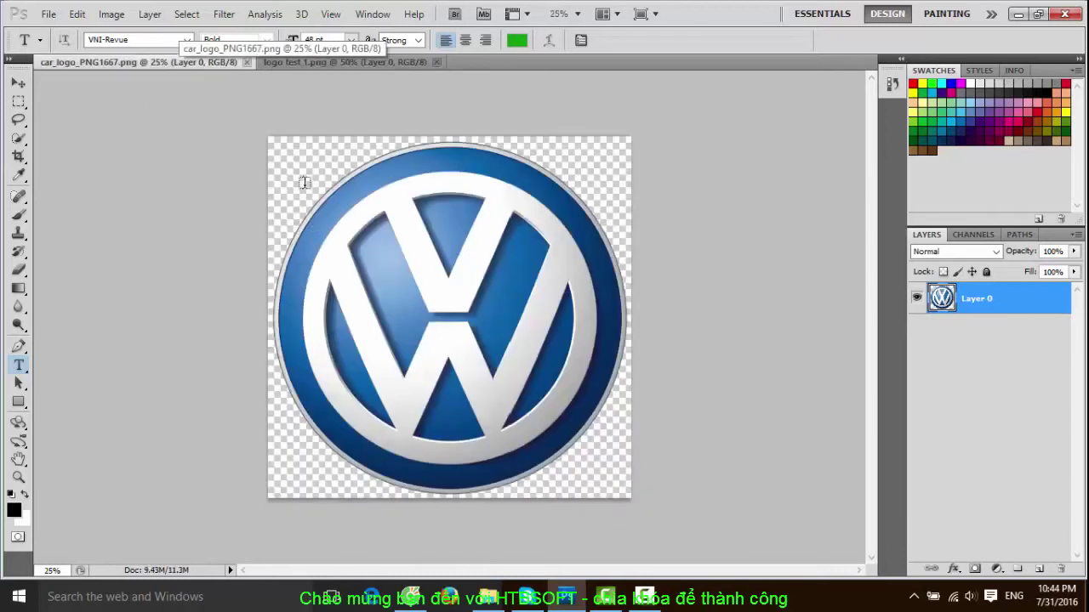
left_click(356, 64)
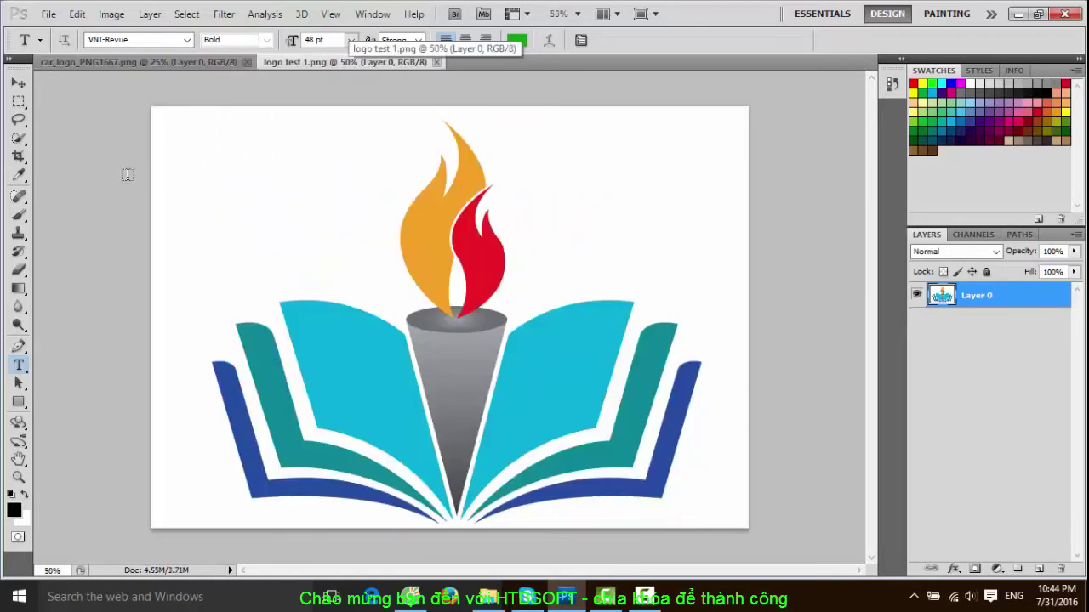
Clear the white background around the torch-and-book logo with the Magic Eraser Tool.
left_click(22, 271)
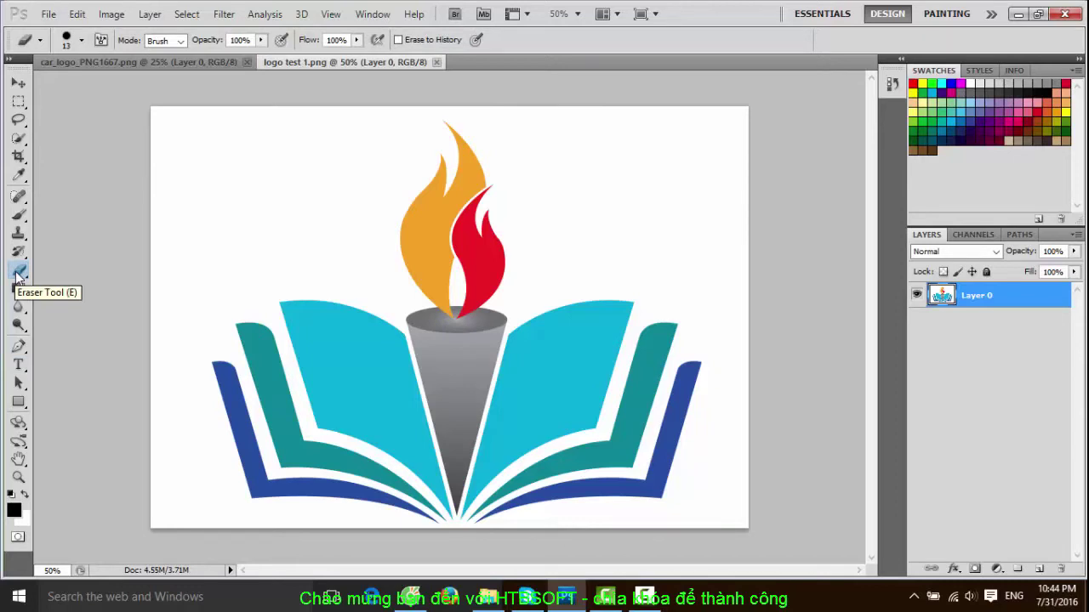
right_click(21, 275)
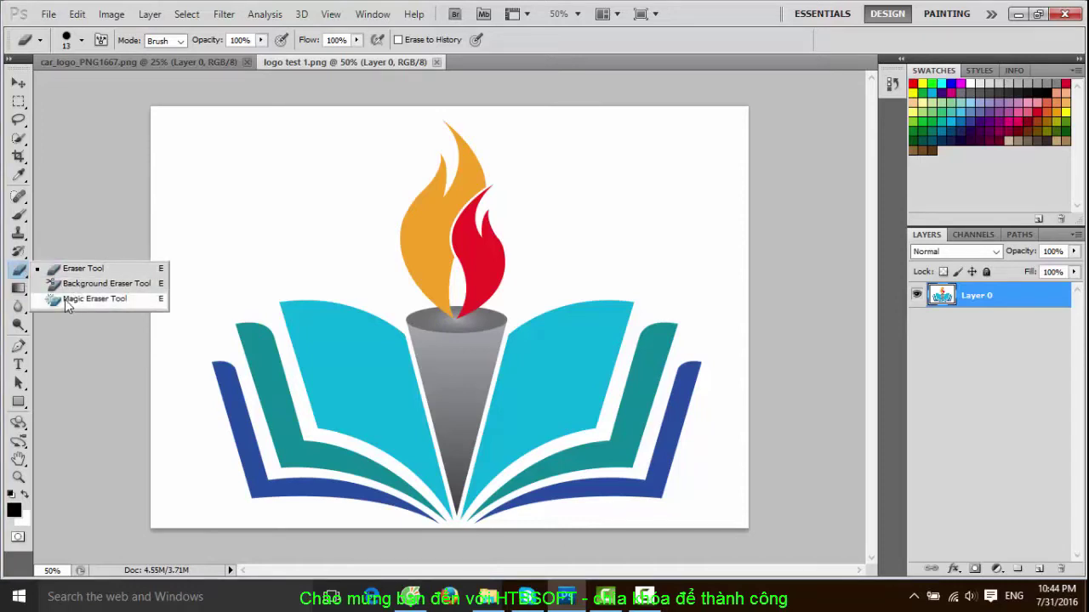
left_click(68, 301)
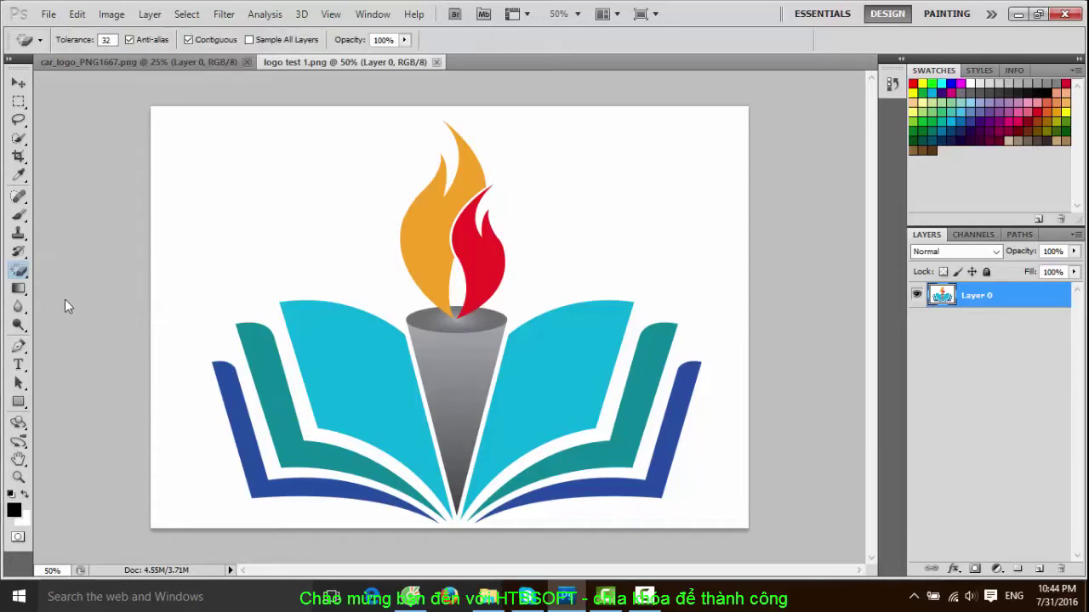
left_click(258, 192)
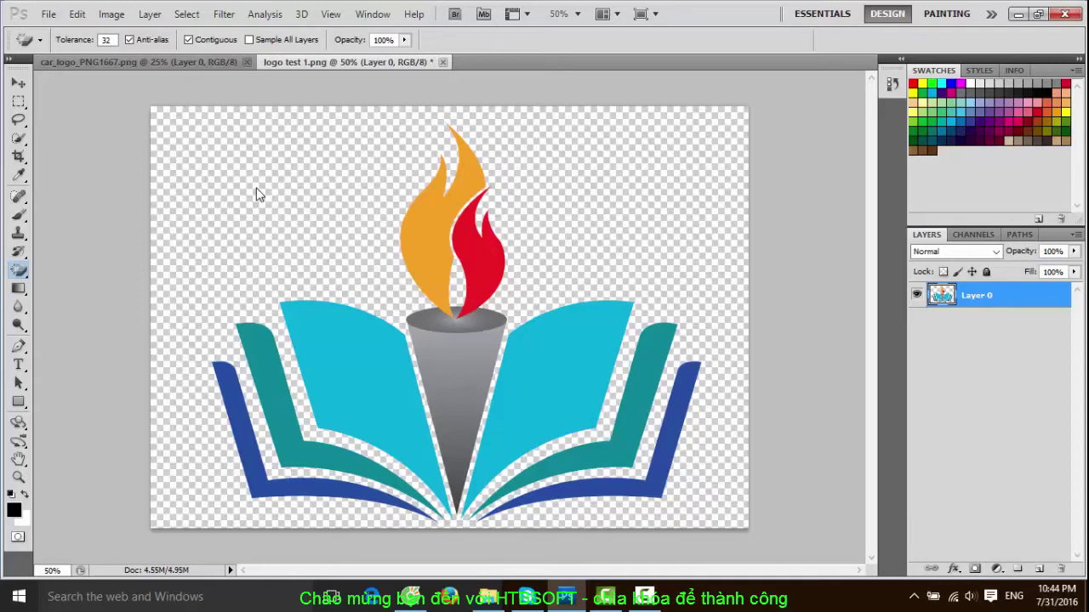
Start a Save As copy of the image, keeping PNG as the file format.
left_click(48, 16)
left_click(70, 257)
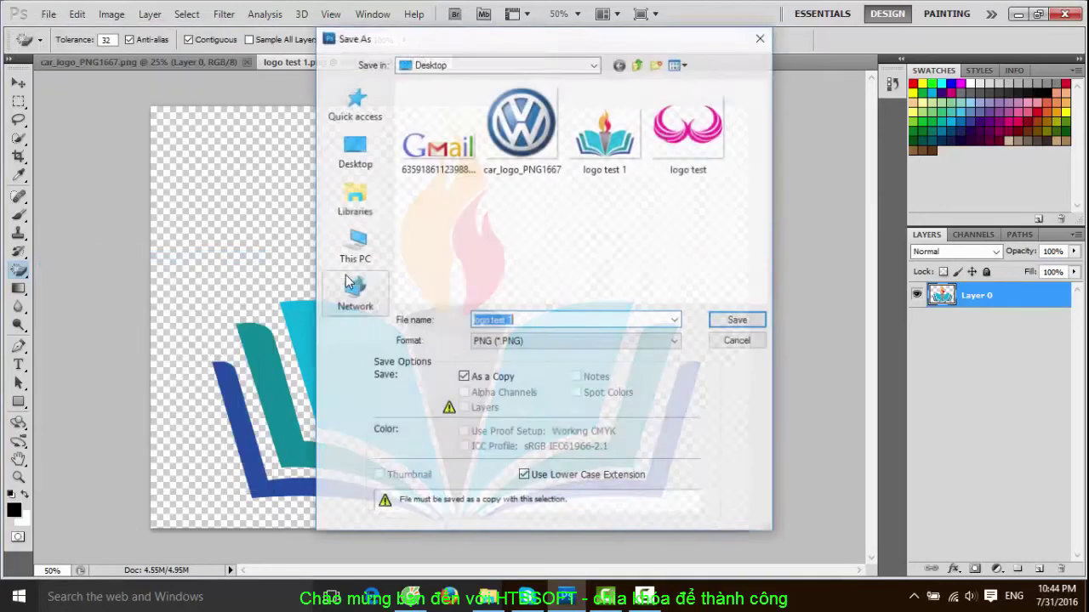
left_click(525, 343)
left_click(525, 343)
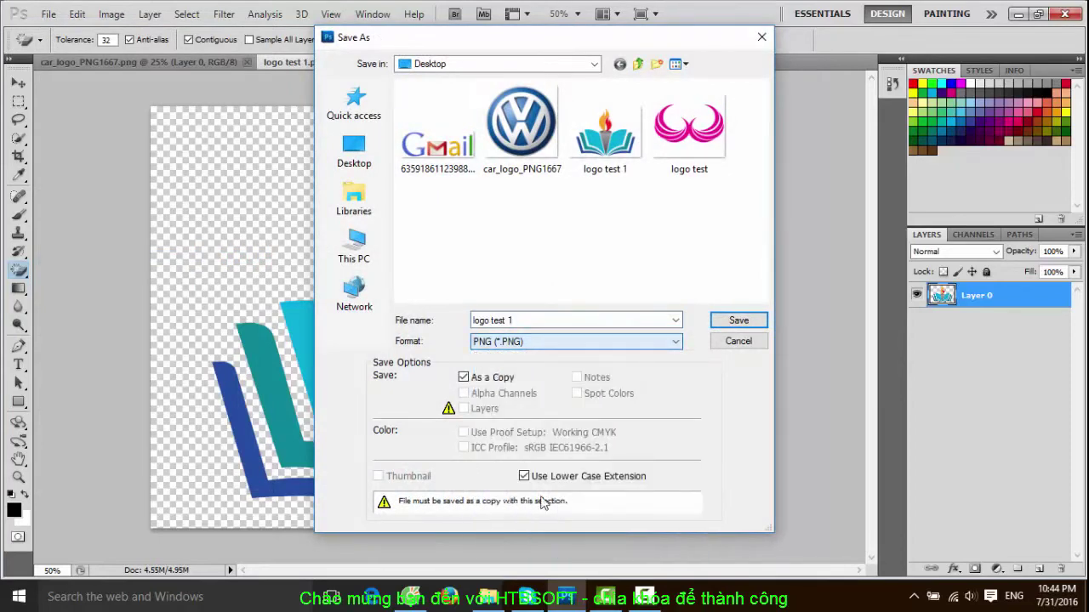
left_click(525, 342)
left_click(525, 512)
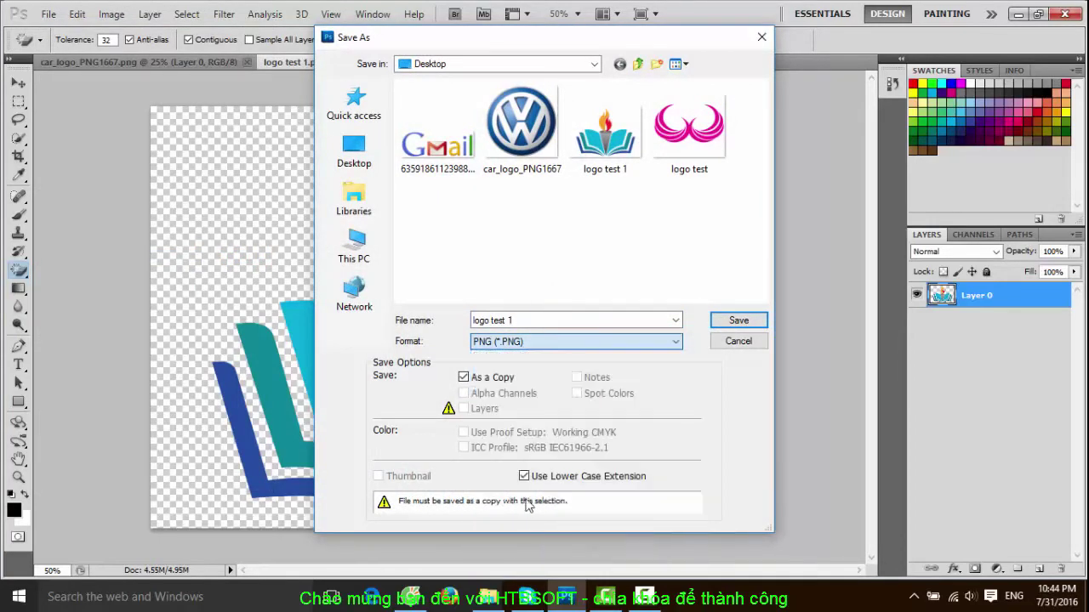
left_click(525, 320)
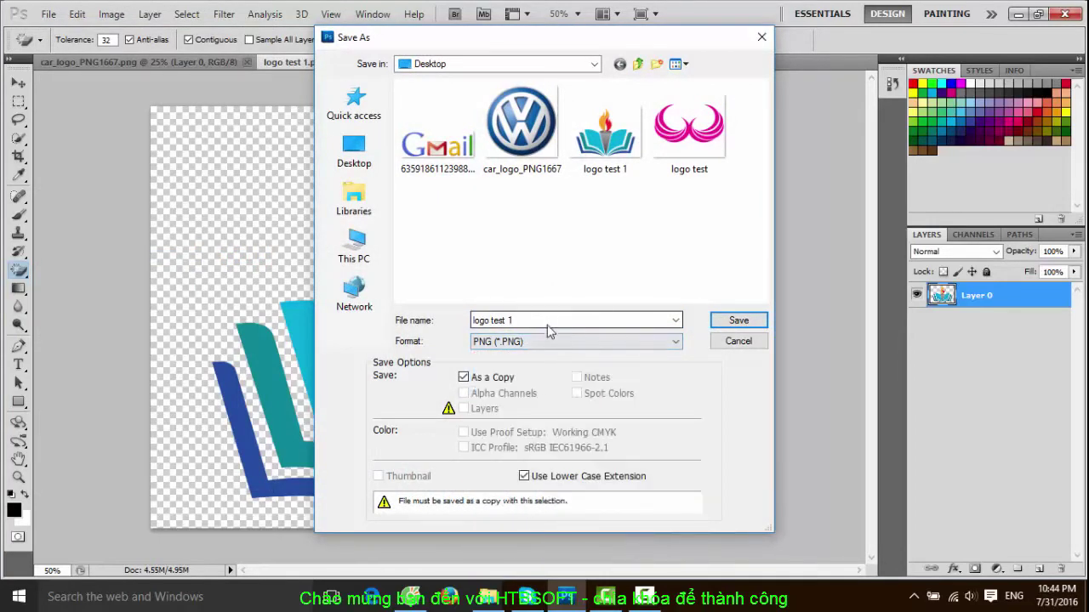
Name the file 'logo test finish' and save it with default PNG options.
left_click(535, 320)
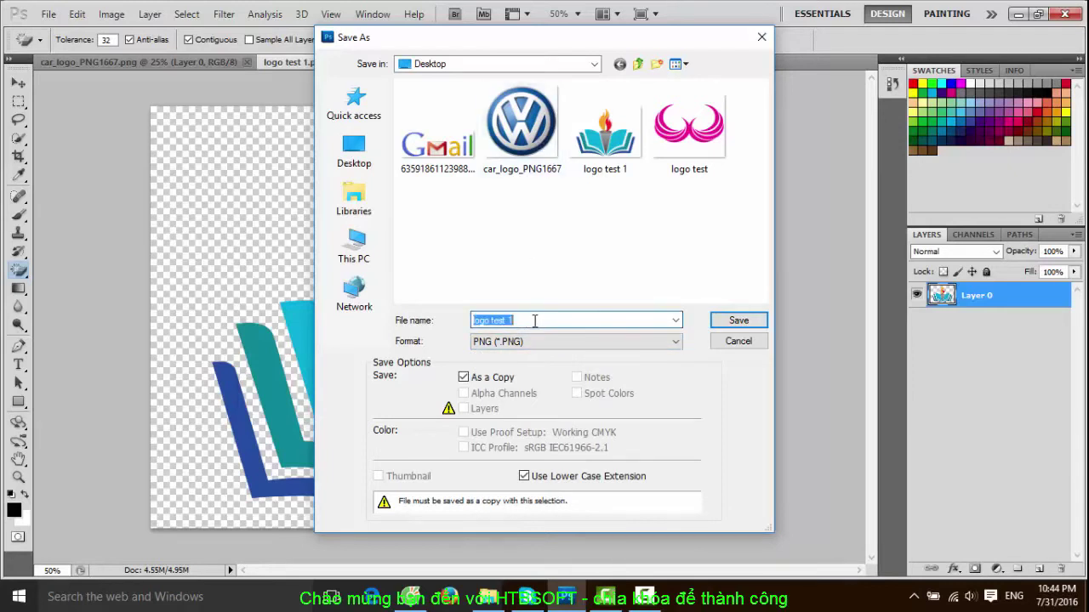
left_click(551, 320)
key("BackSpace")
type("finish")
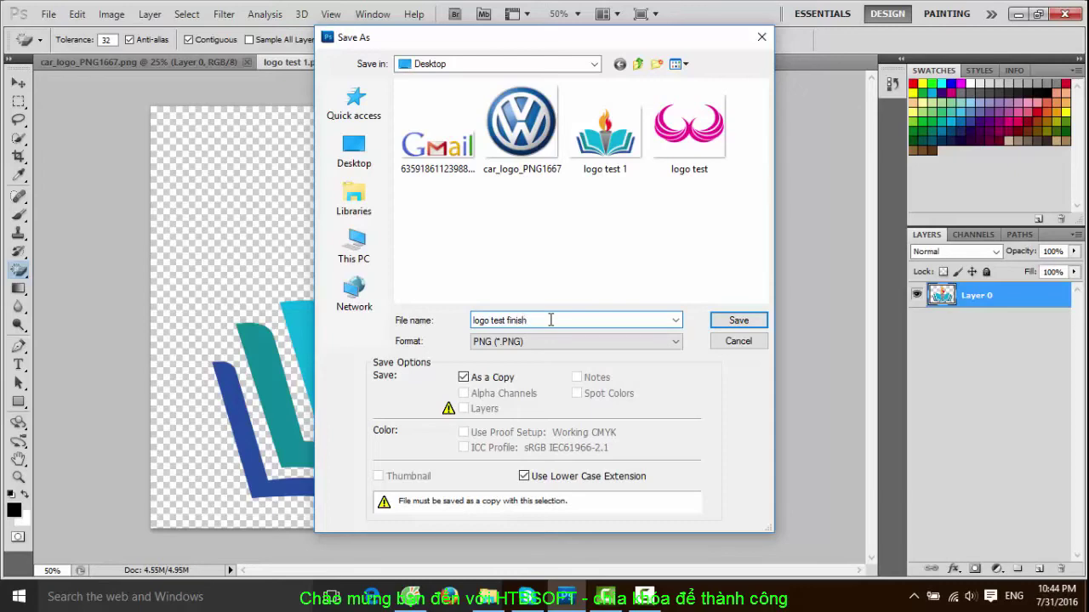
key("Return")
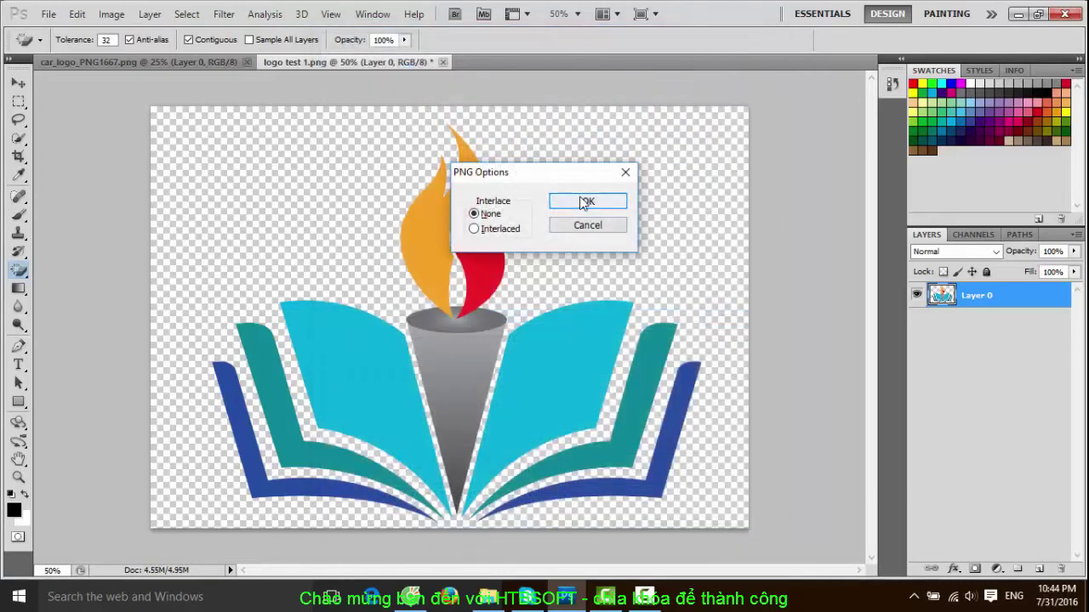
left_click(585, 203)
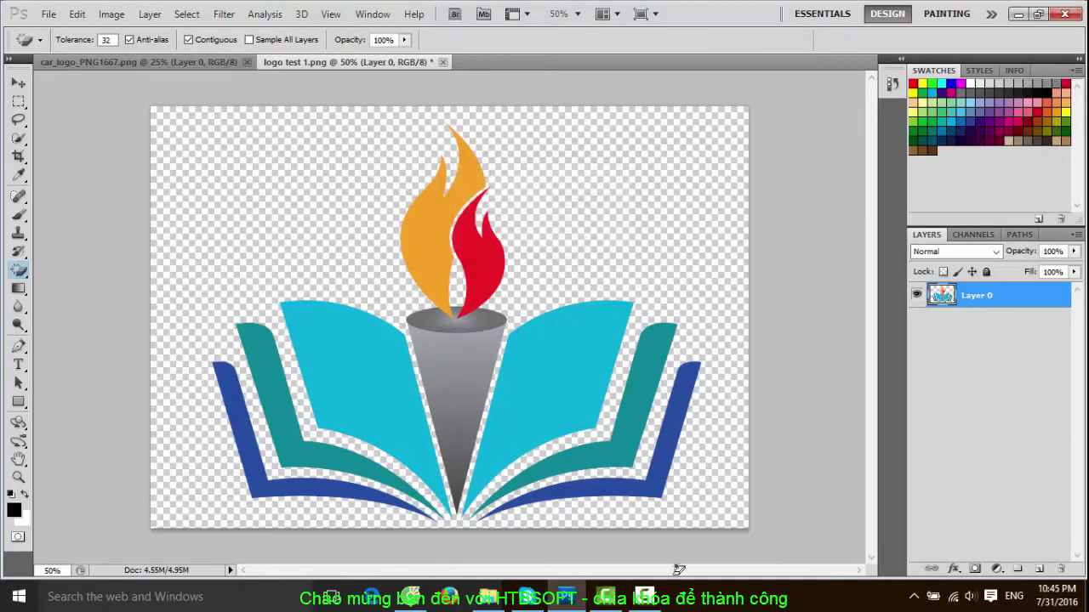
Browse to the Desktop in File Explorer and preview logo test finish in Photos.
left_click(489, 598)
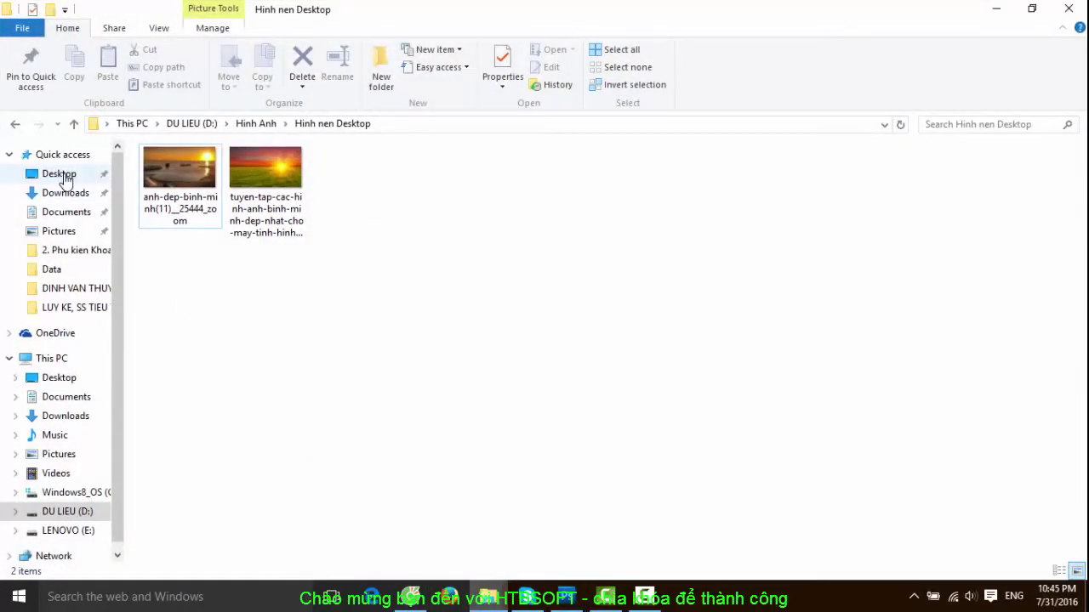
left_click(63, 173)
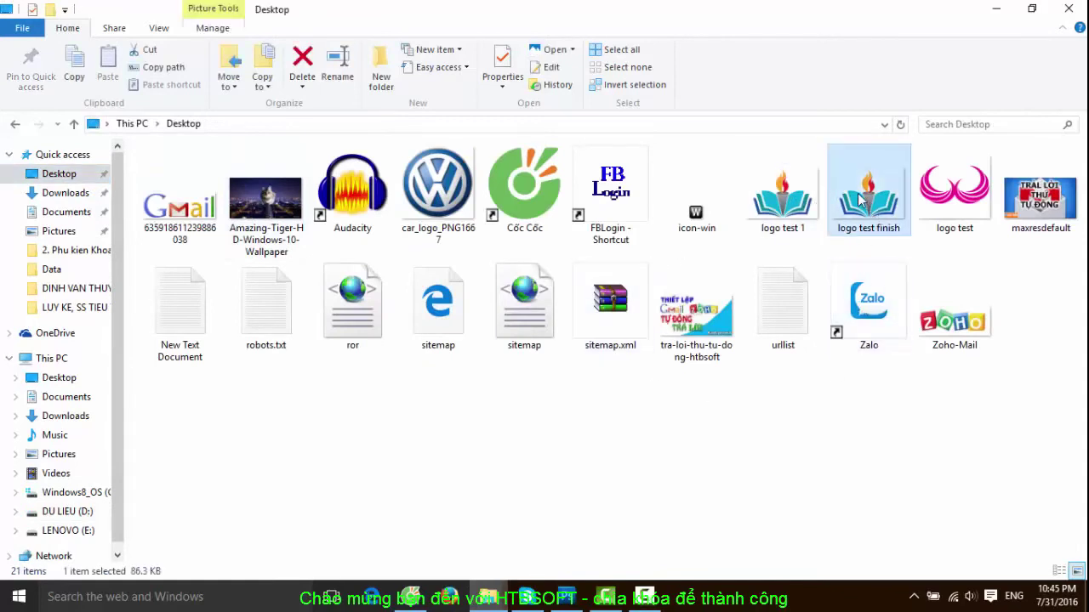
double_click(861, 199)
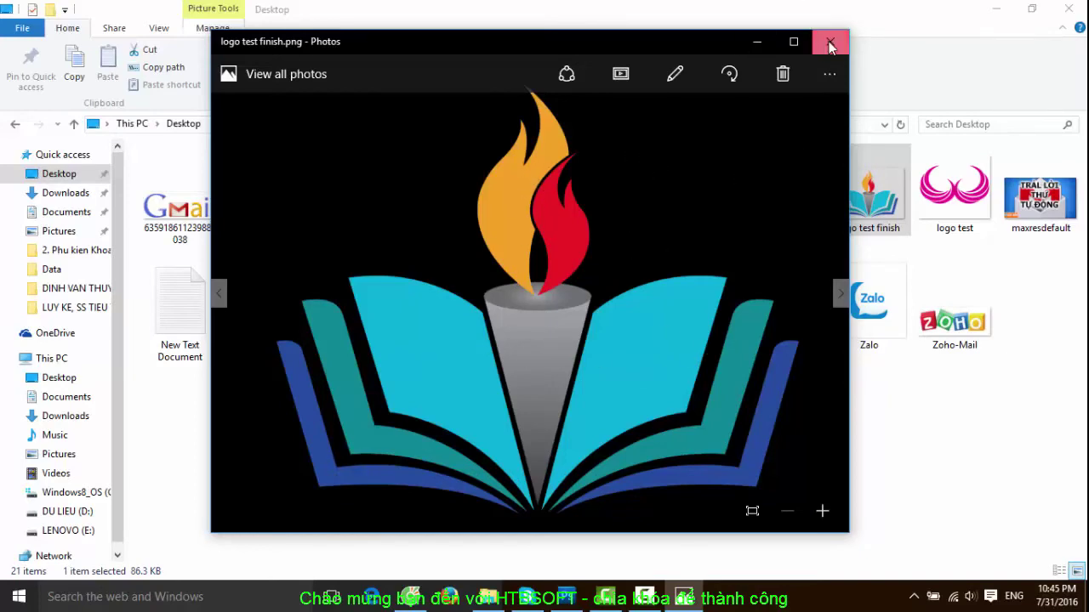
left_click(830, 44)
Preview logo test 1, then logo test finish again, to compare the two logos.
left_click(770, 186)
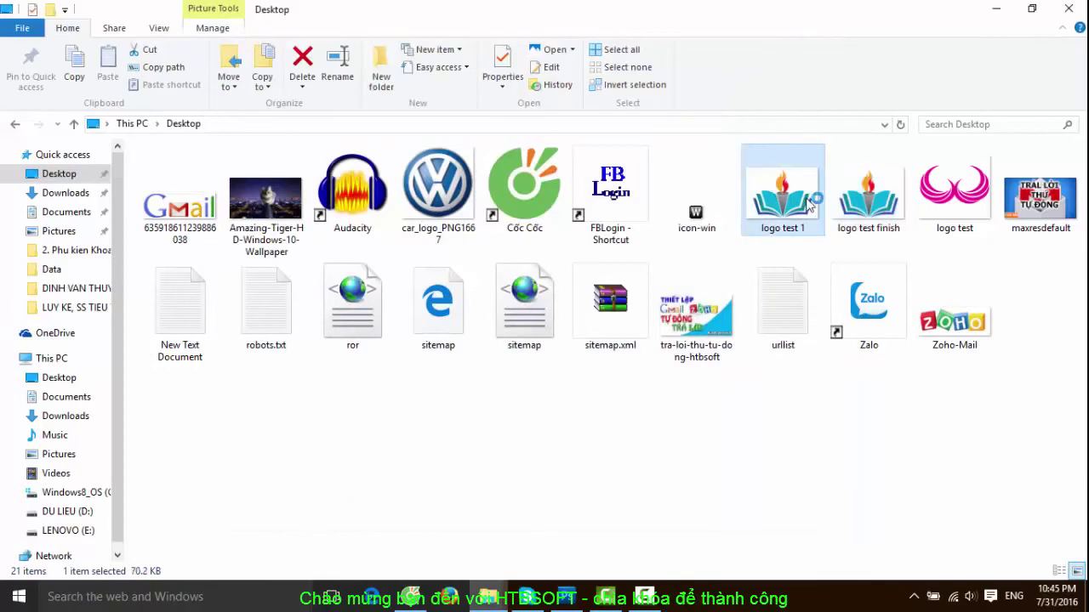
double_click(809, 202)
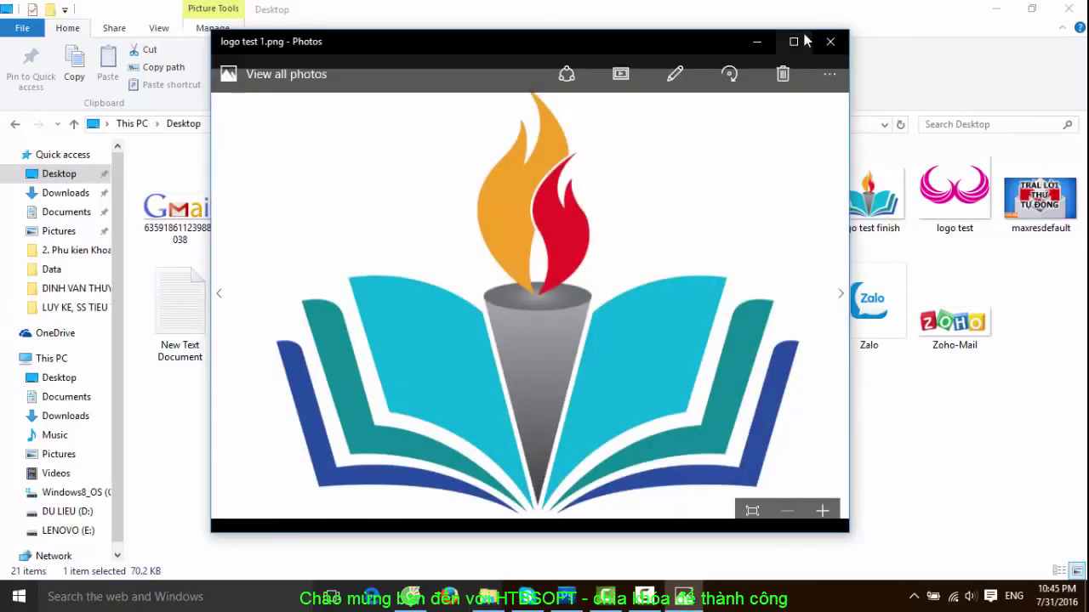
left_click(830, 41)
left_click(877, 187)
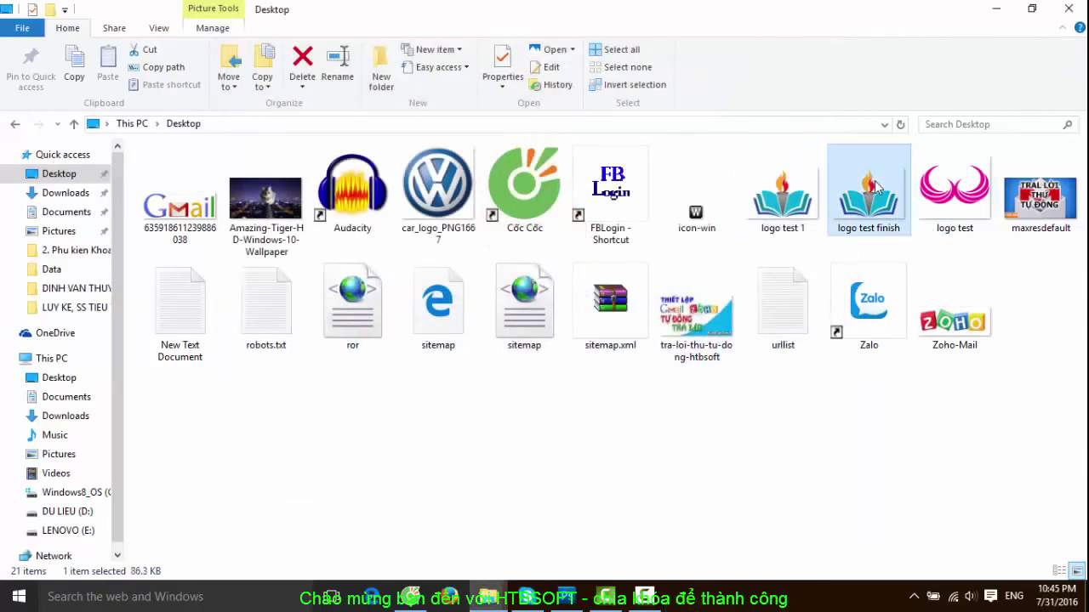
double_click(877, 188)
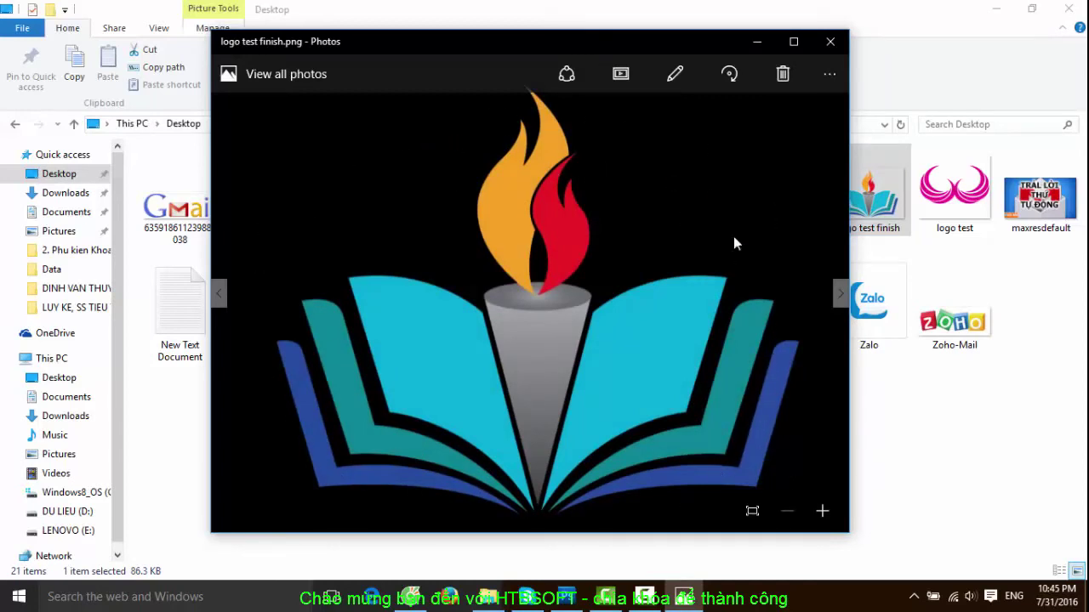
left_click(830, 44)
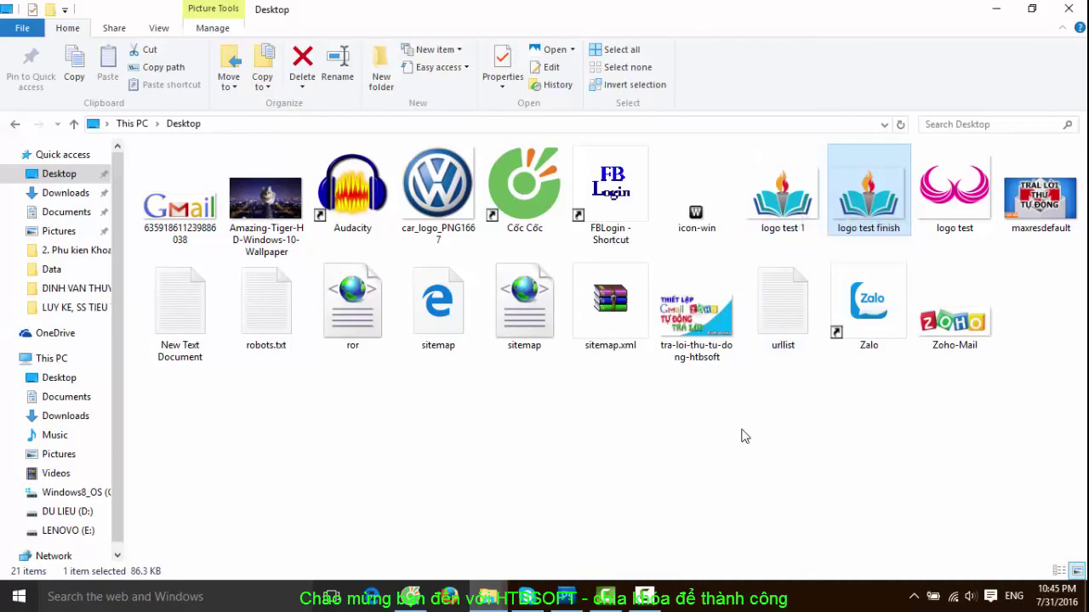
Minimize the File Explorer window and then the Photoshop window.
left_click(994, 11)
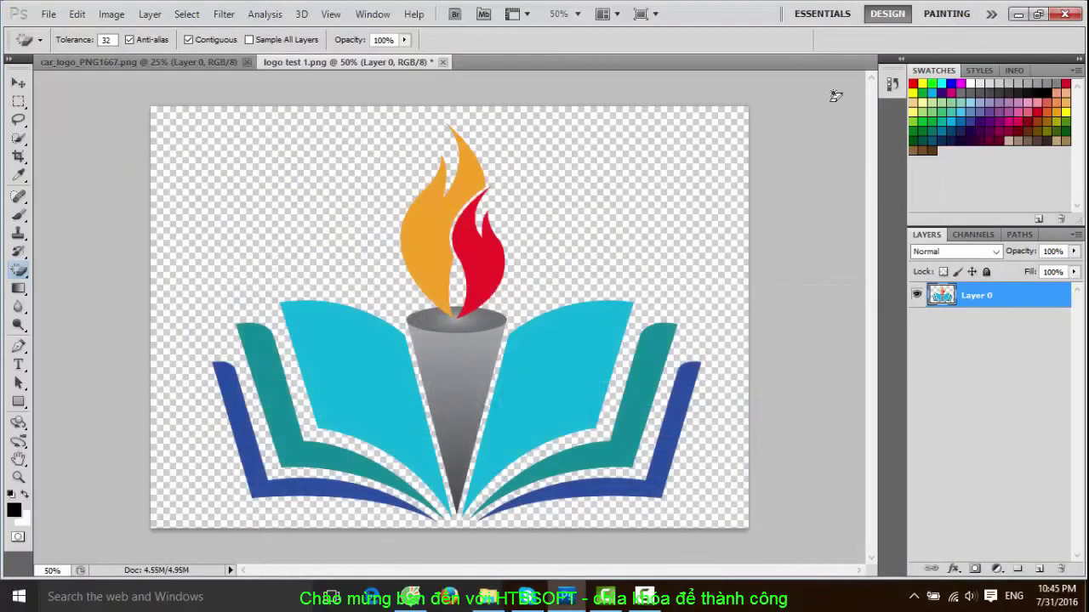
left_click(1017, 14)
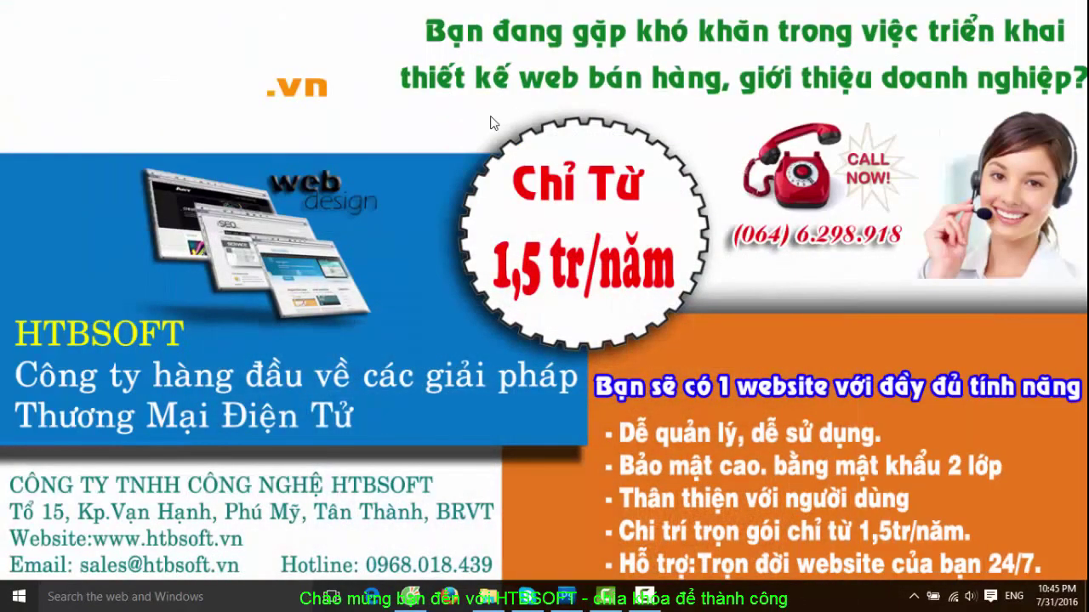
left_click(645, 598)
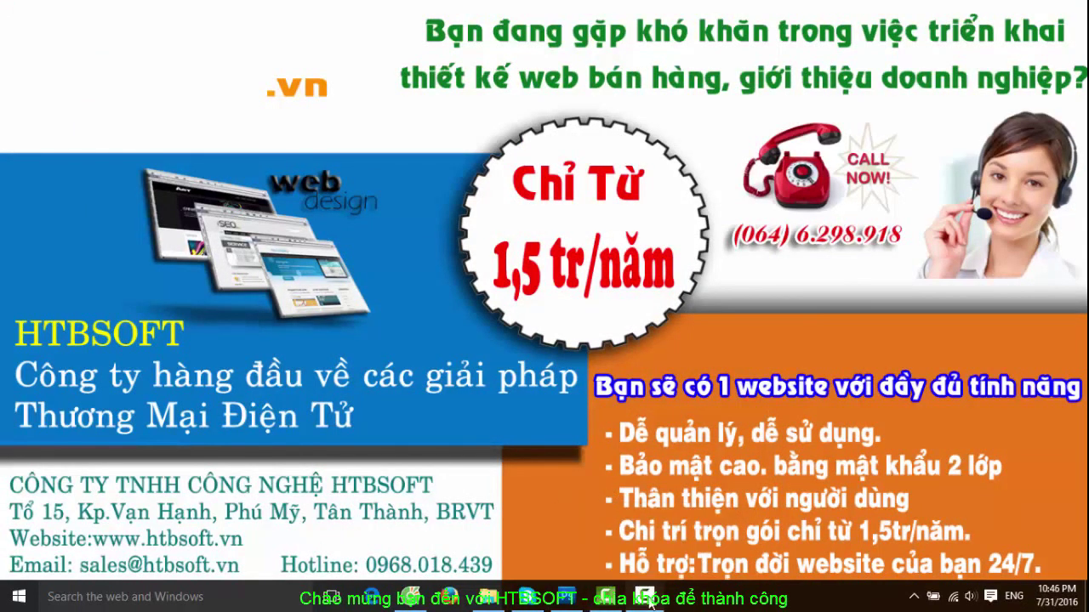